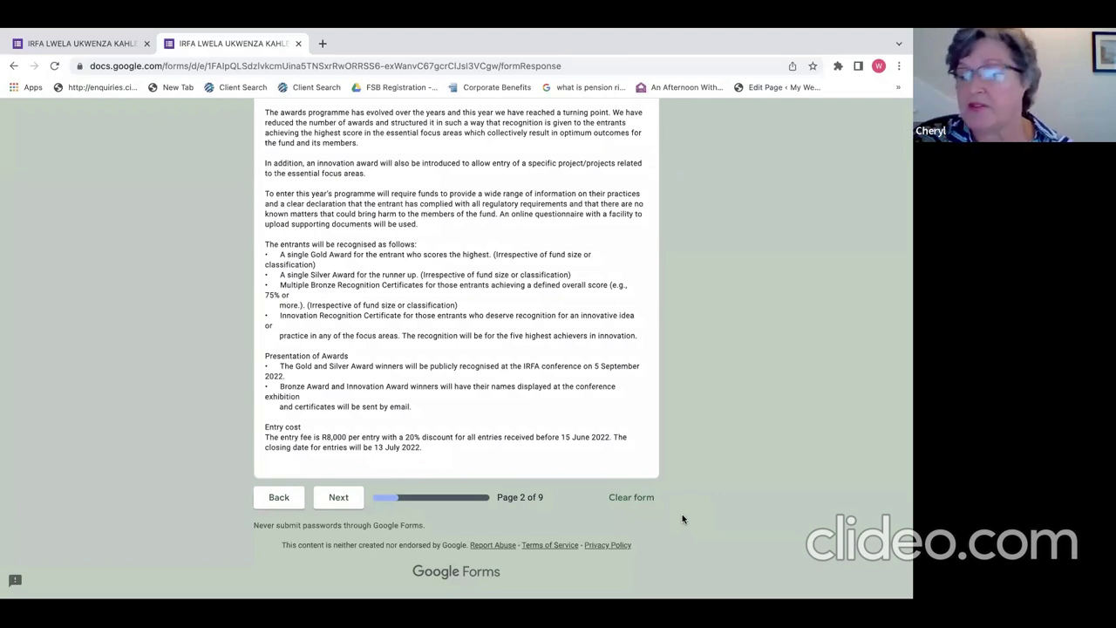
Advance from the programme information page to the Declaration page of the awards entry form and skim its fields
click(337, 499)
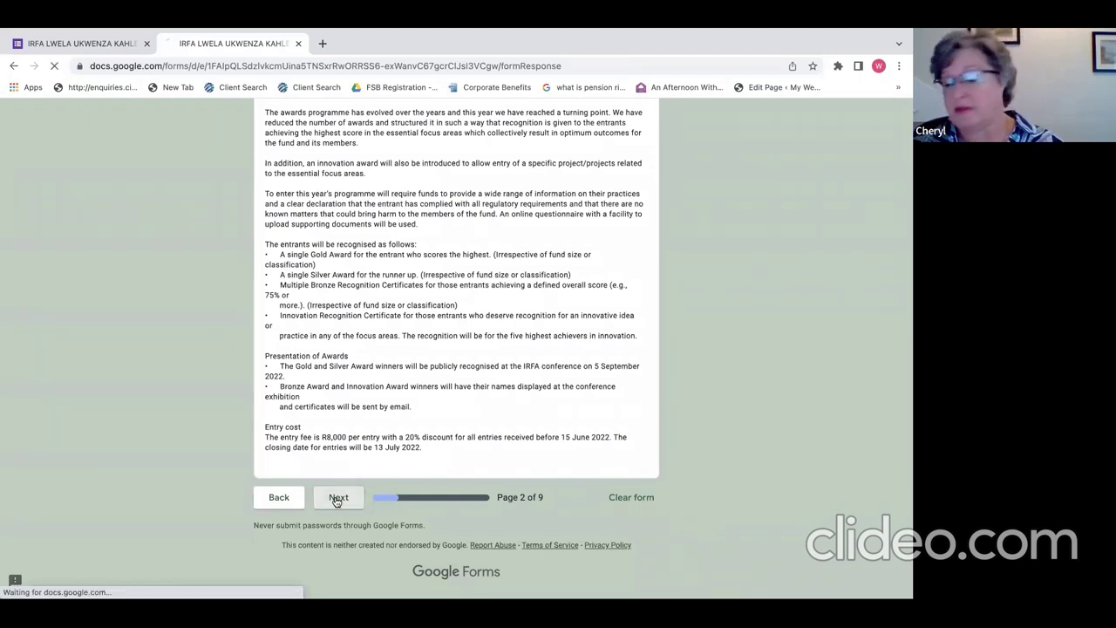
scroll(393, 495, down, 2)
scroll(402, 496, down, 3)
scroll(402, 497, up, 2)
scroll(402, 497, up, 3)
scroll(402, 497, down, 1)
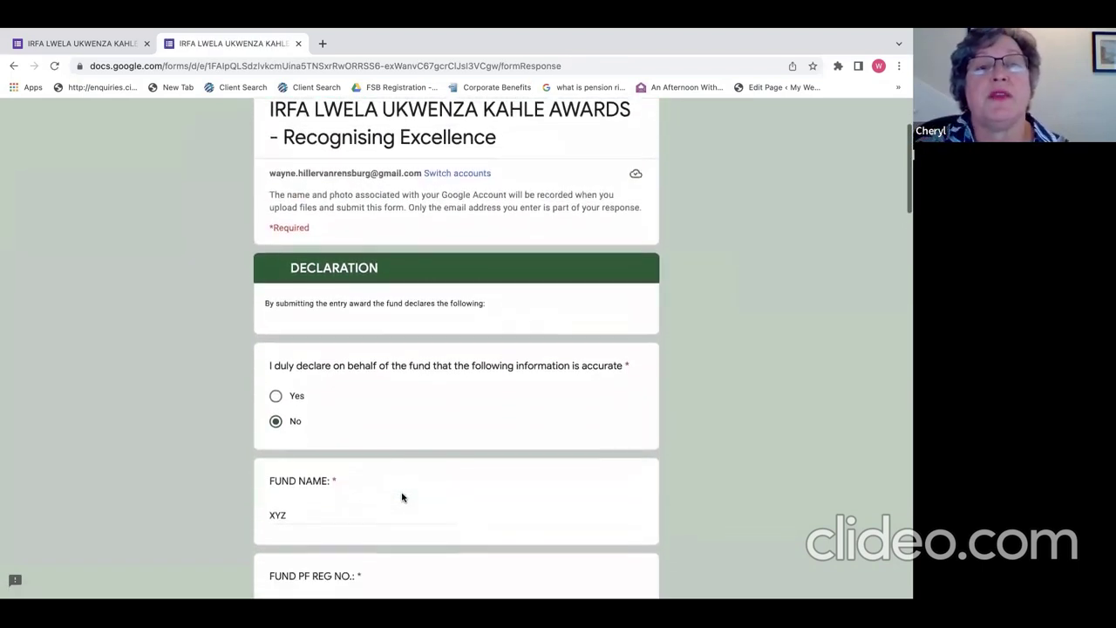
Answer Yes to the declaration on behalf of the fund that the information is accurate
scroll(401, 494, down, 1)
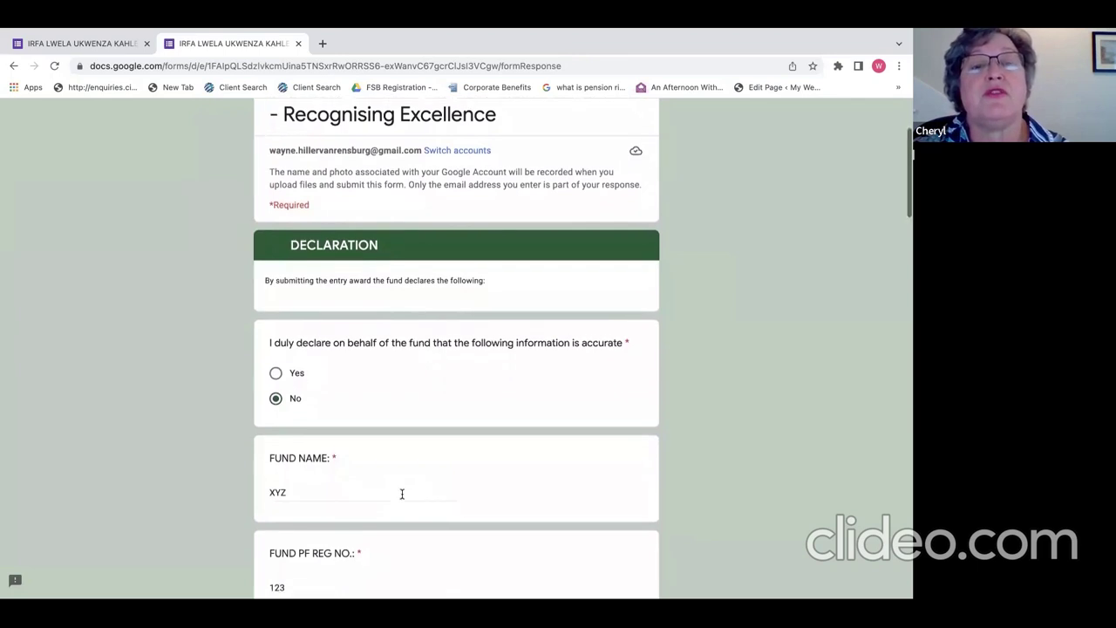
scroll(402, 494, down, 1)
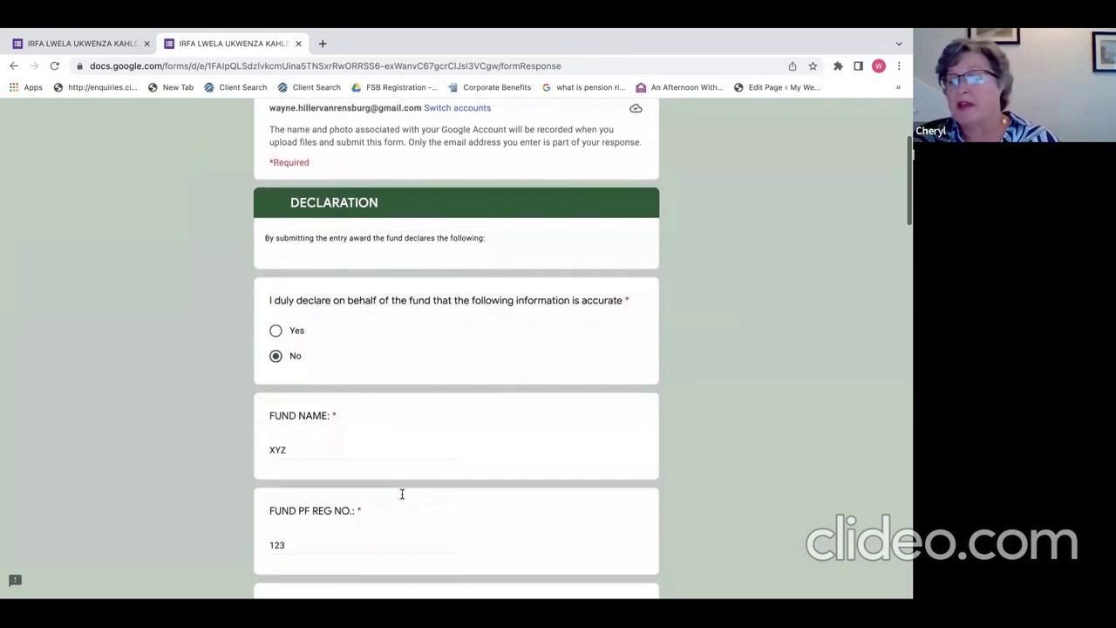
scroll(401, 494, down, 1)
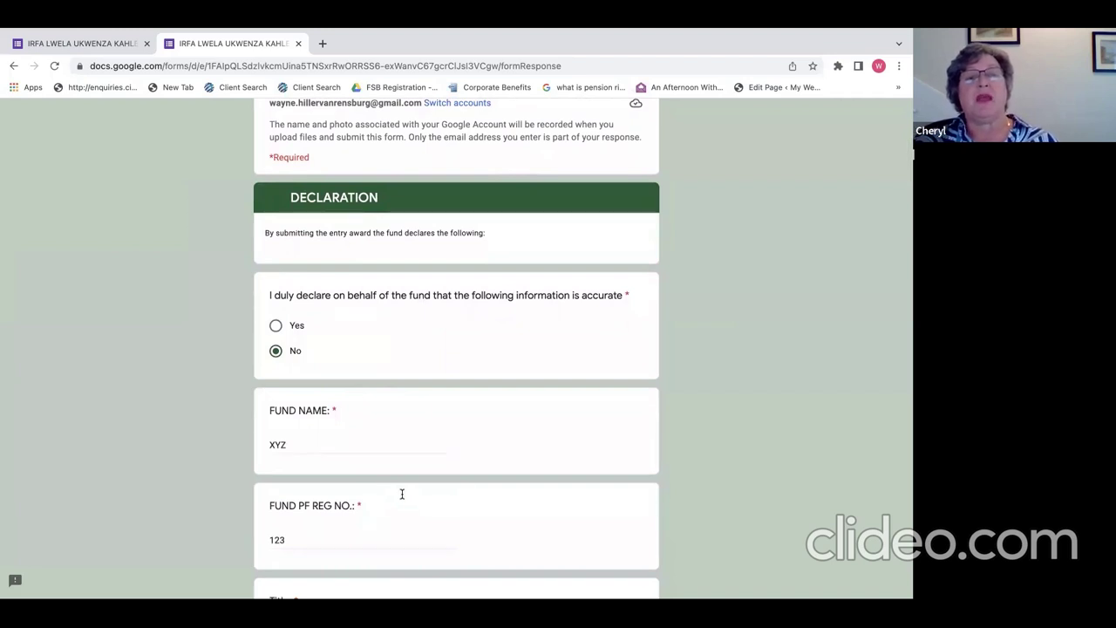
scroll(401, 494, down, 2)
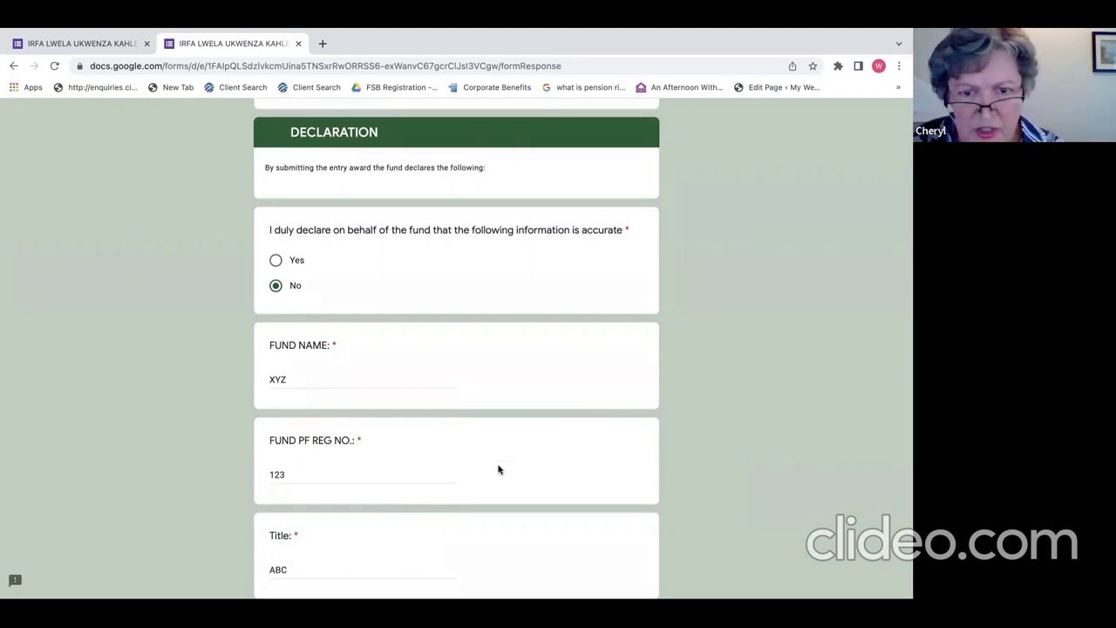
scroll(478, 402, down, 3)
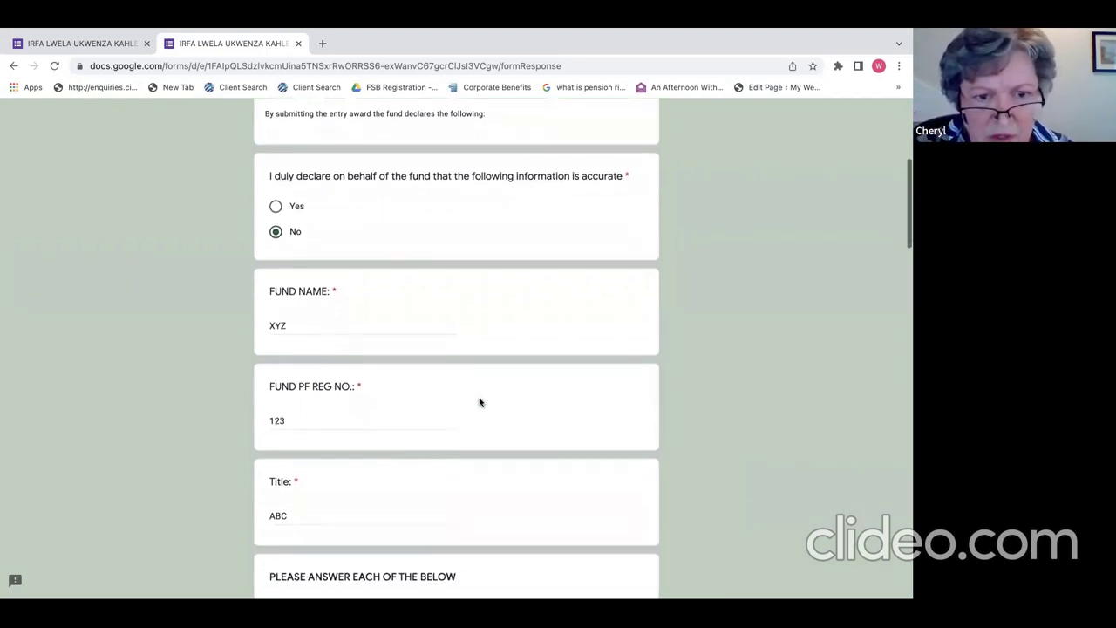
scroll(479, 402, down, 1)
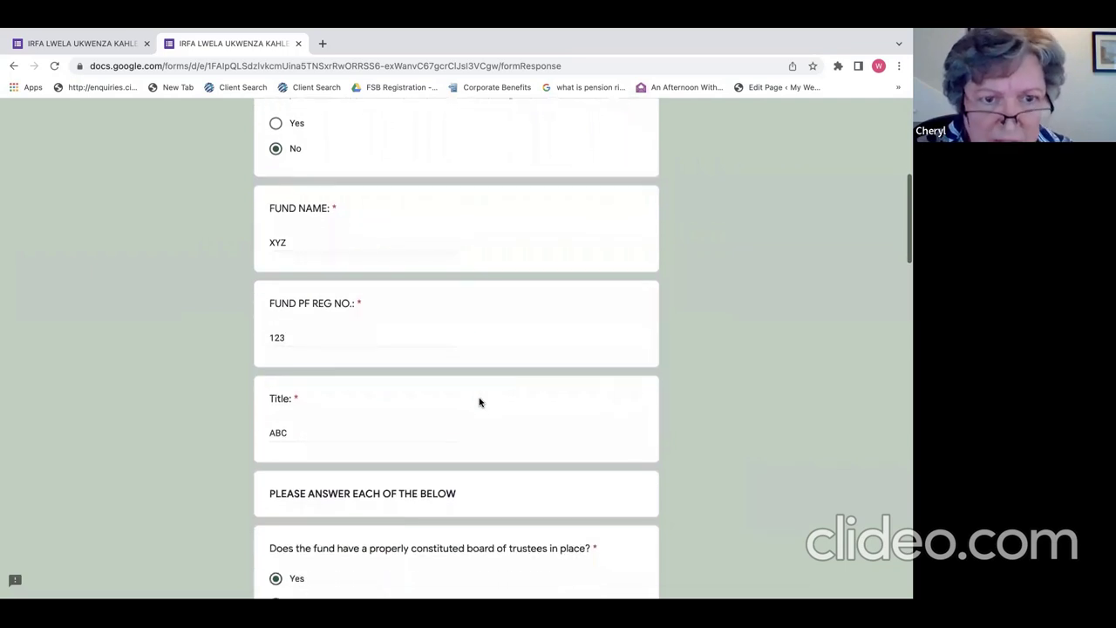
scroll(478, 400, up, 2)
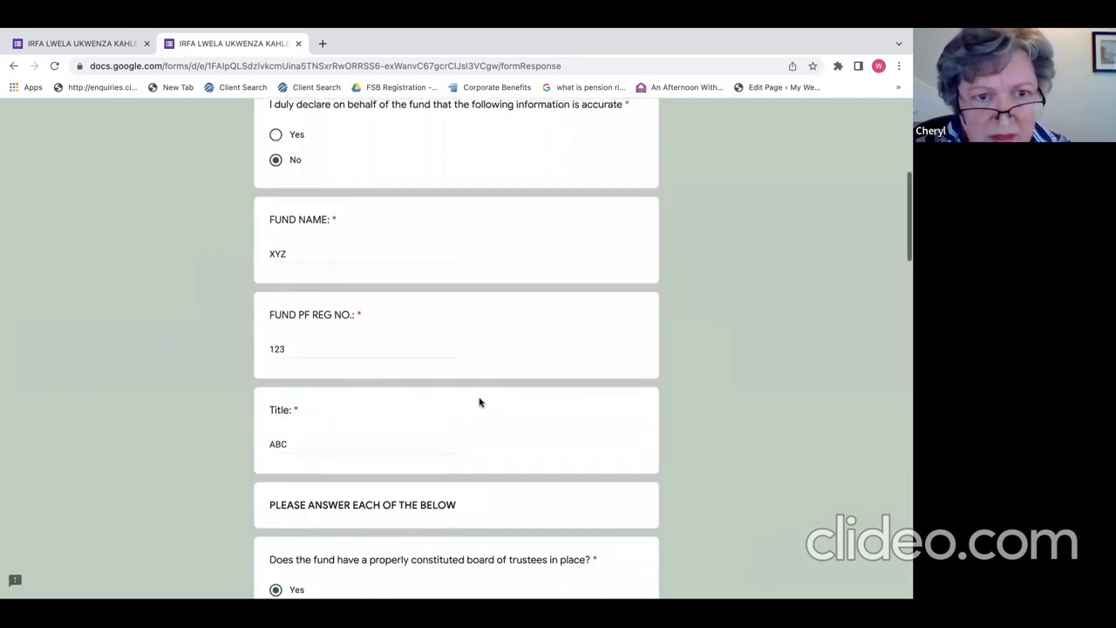
click(276, 174)
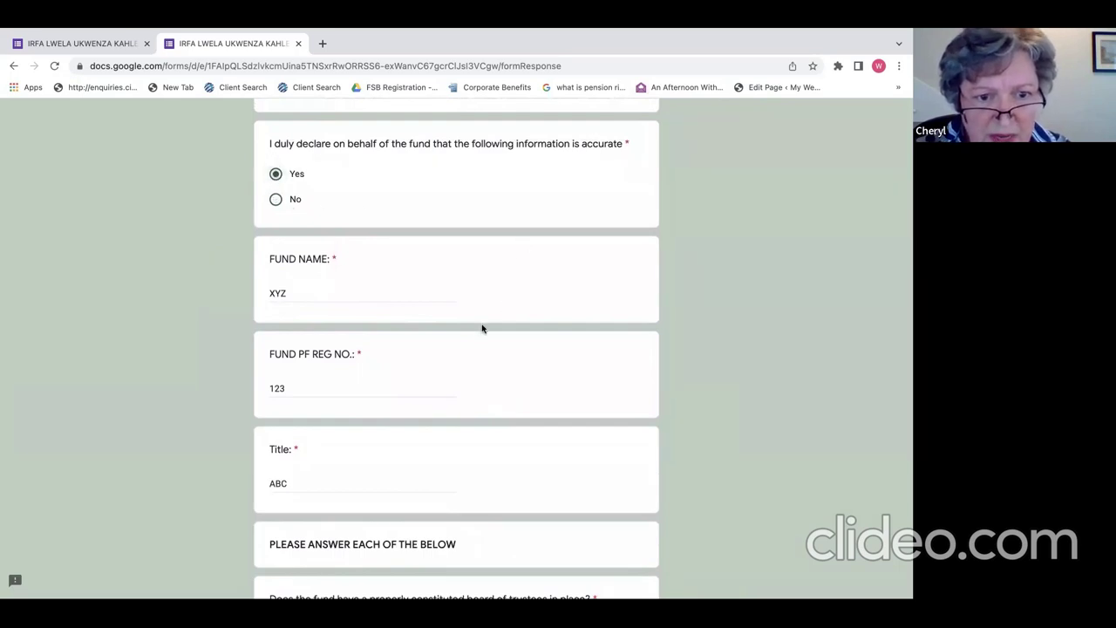
Review the fund name, registration number and title entries and the answer about a properly constituted board of trustees
scroll(485, 330, down, 2)
scroll(486, 329, down, 1)
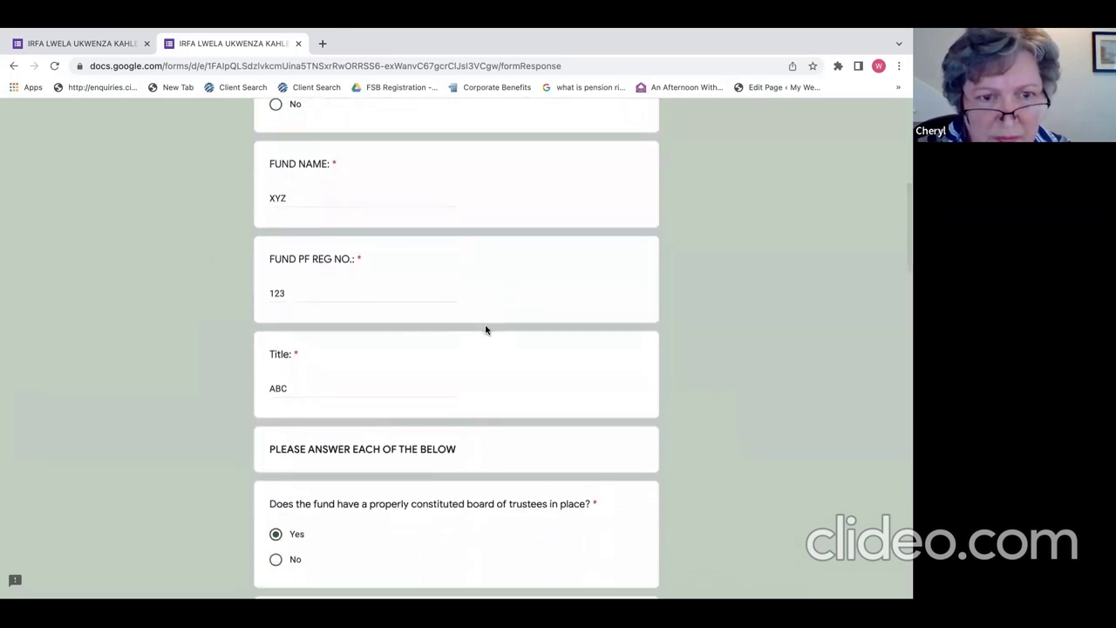
scroll(486, 329, down, 1)
scroll(485, 330, down, 1)
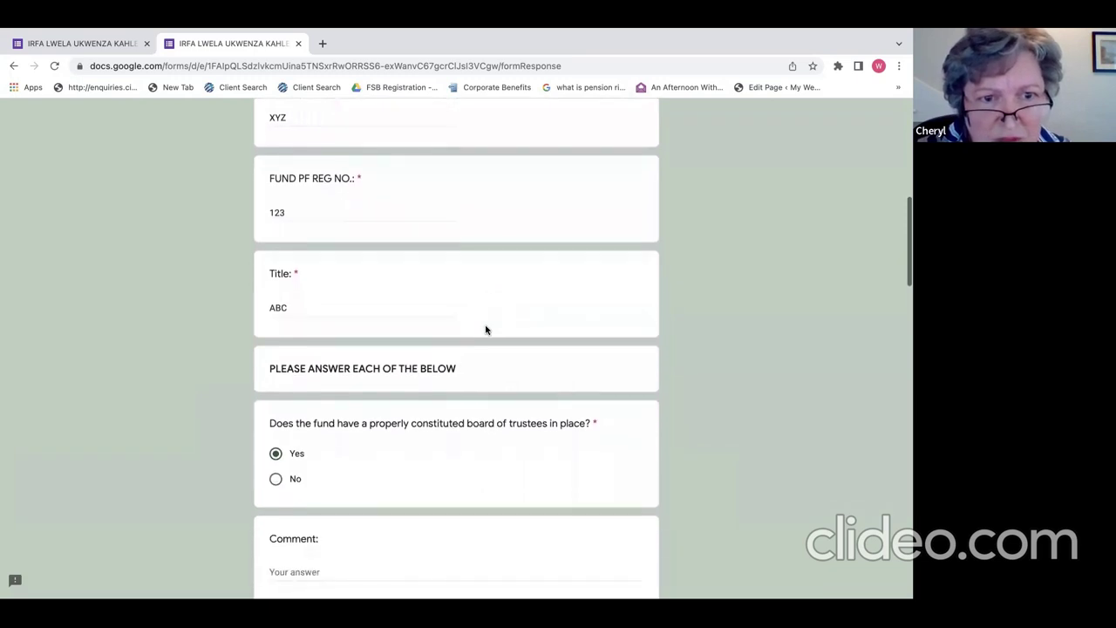
scroll(486, 330, down, 2)
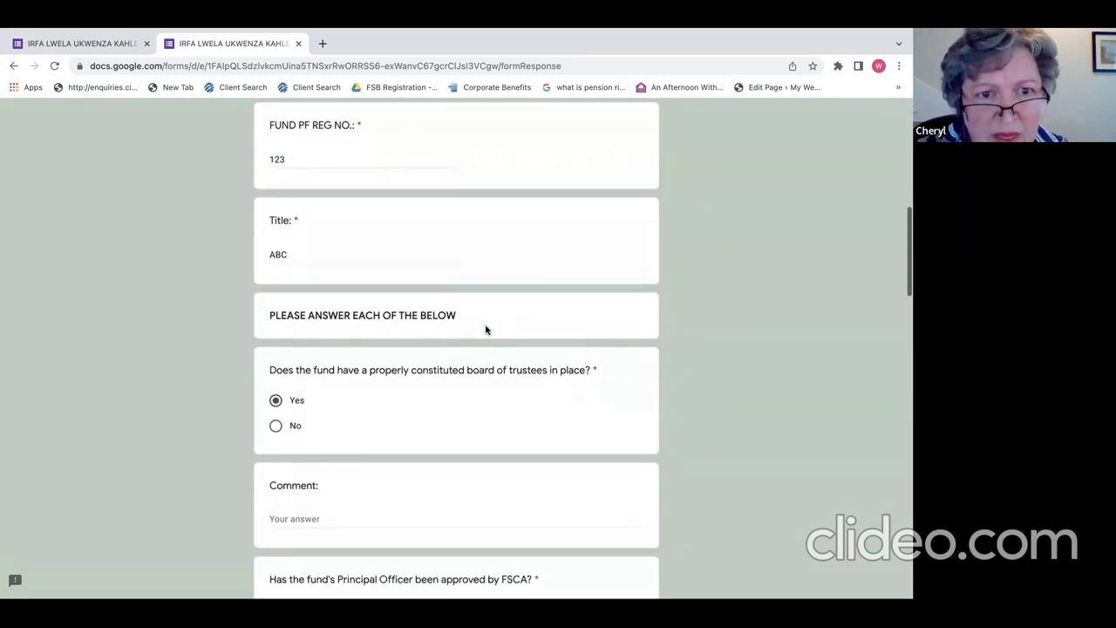
scroll(485, 330, up, 1)
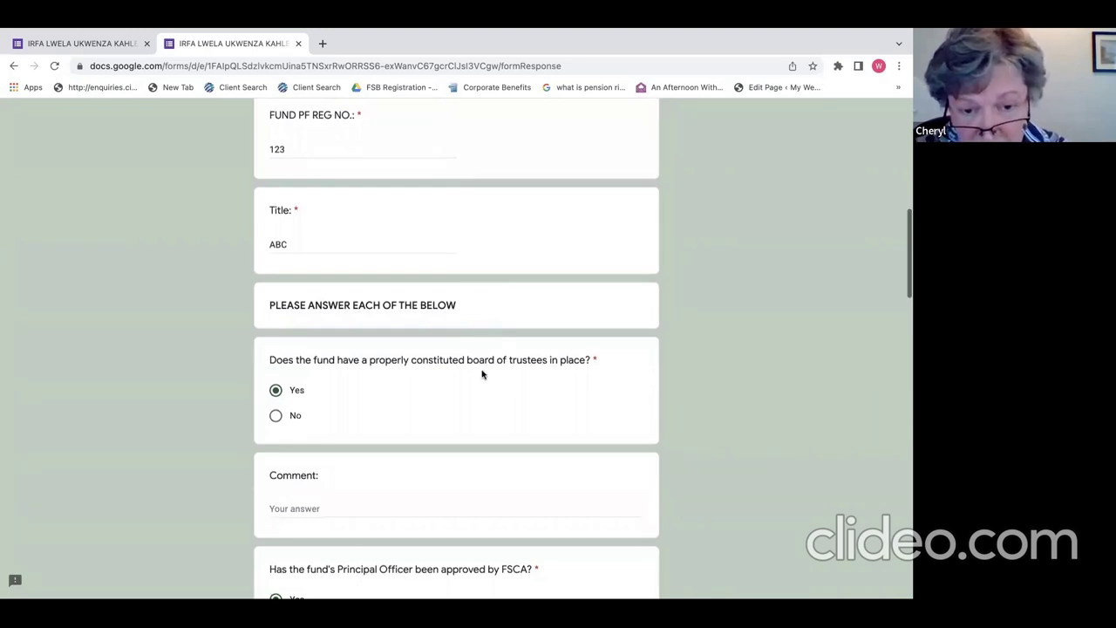
scroll(488, 379, down, 3)
scroll(489, 379, down, 1)
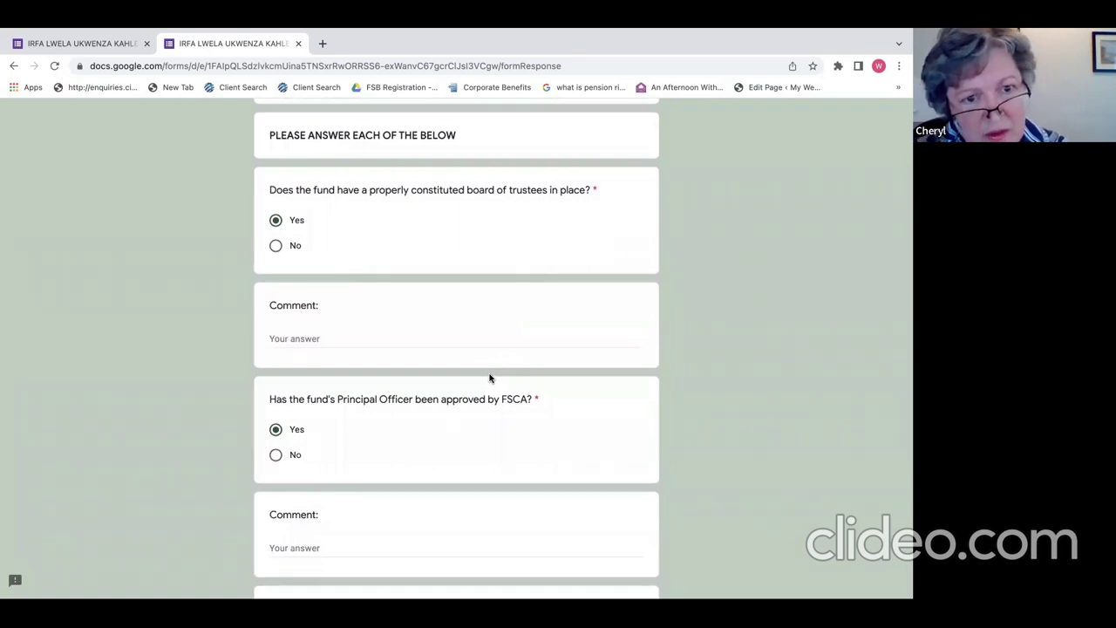
Review the remaining Declaration answers, from the Principal Officer's FSCA approval through to the governance policies checklist
scroll(489, 378, down, 2)
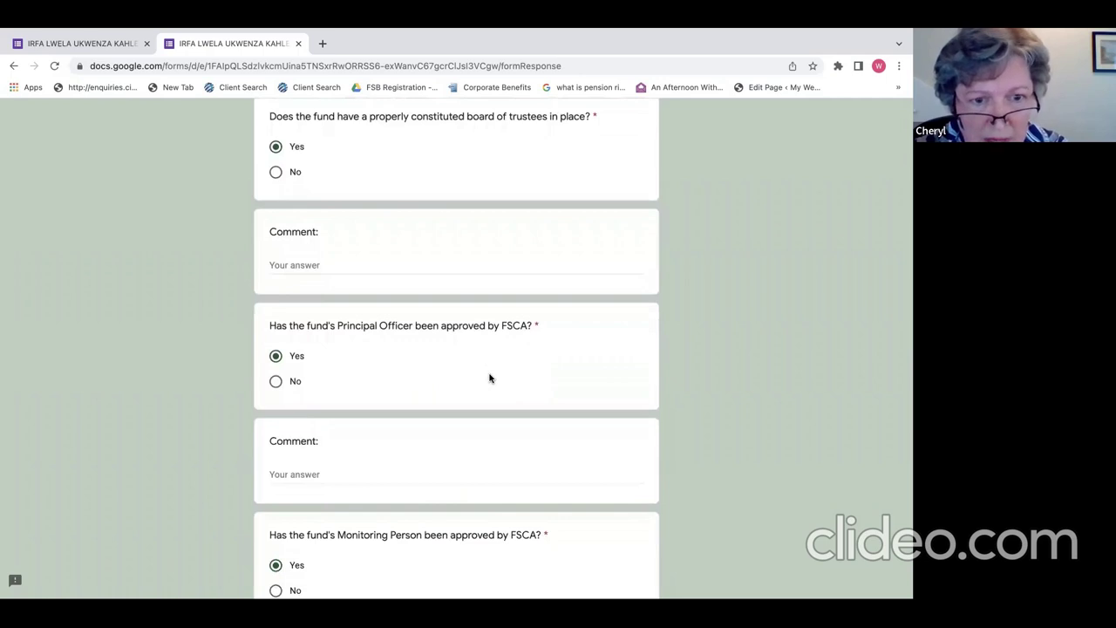
scroll(489, 377, down, 3)
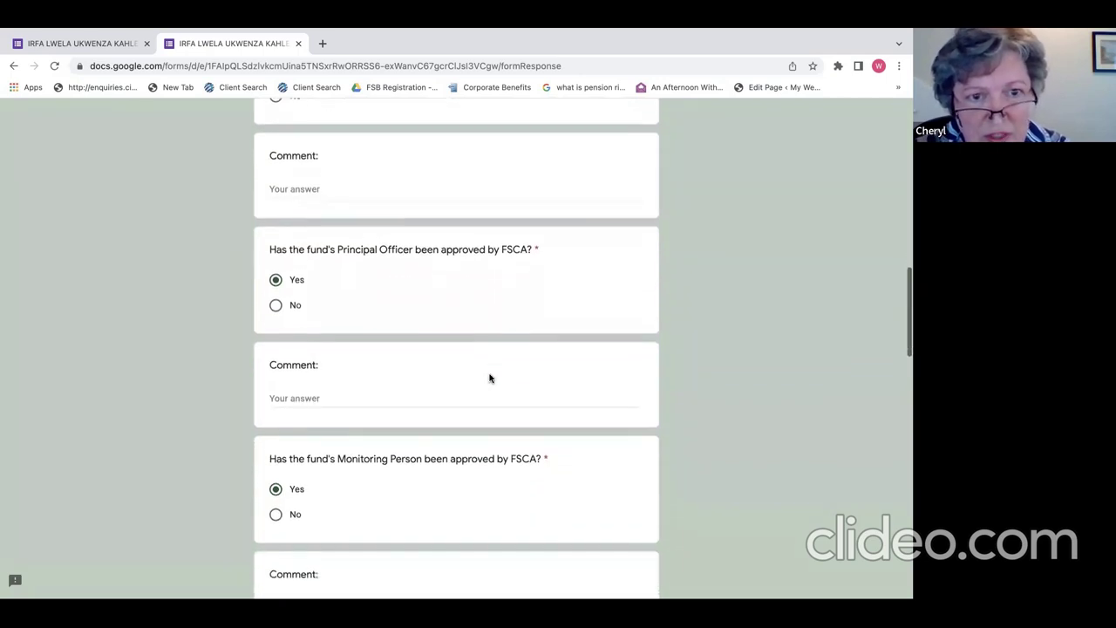
scroll(489, 378, up, 1)
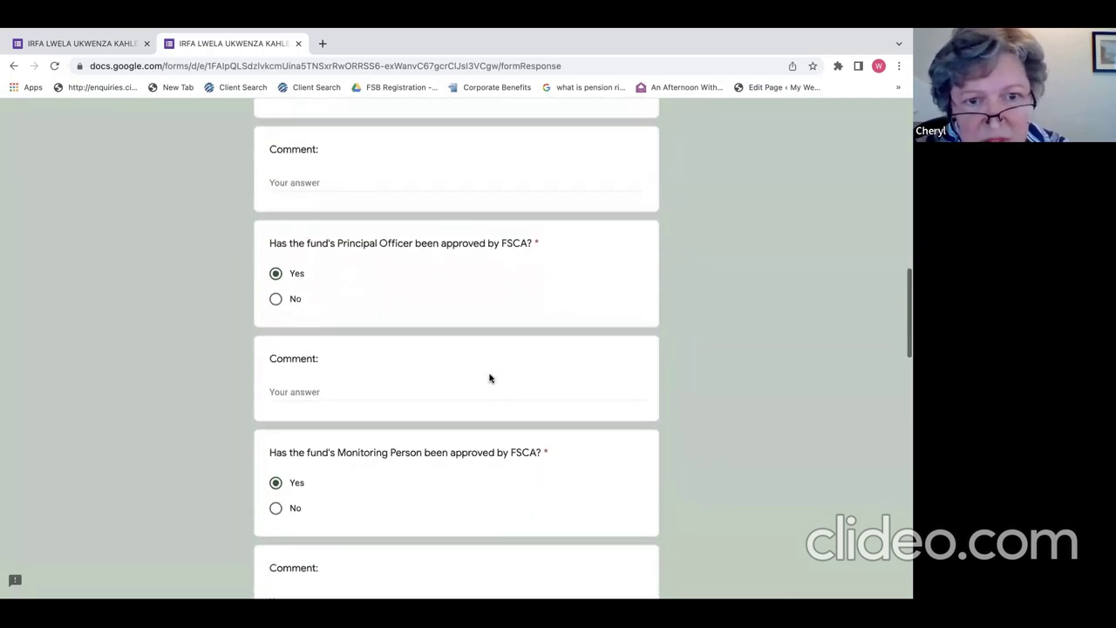
scroll(489, 378, down, 1)
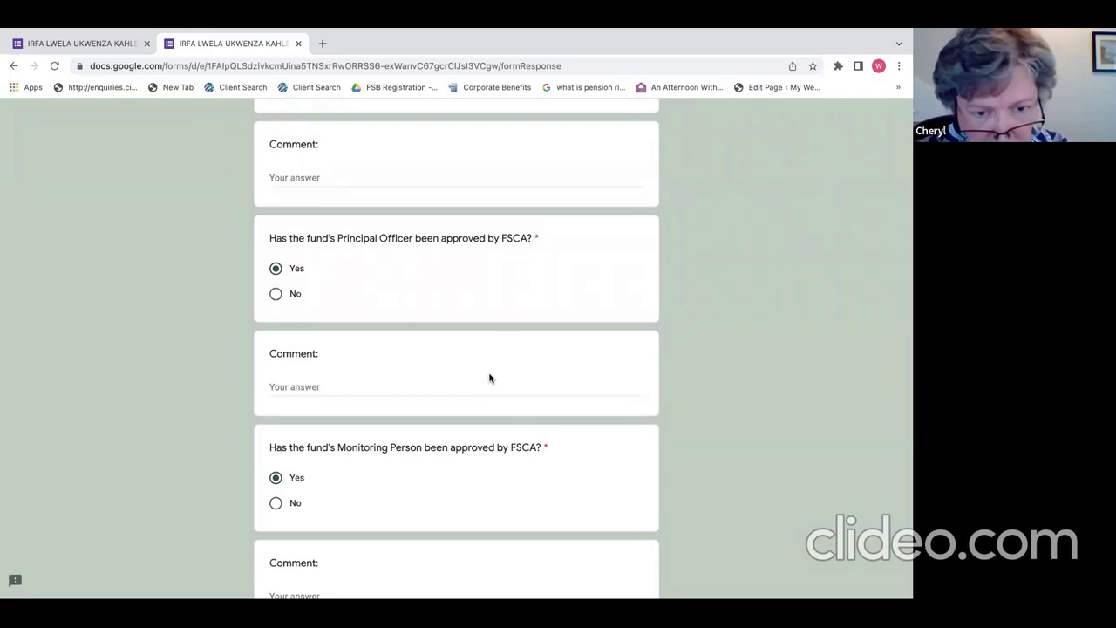
scroll(489, 377, down, 1)
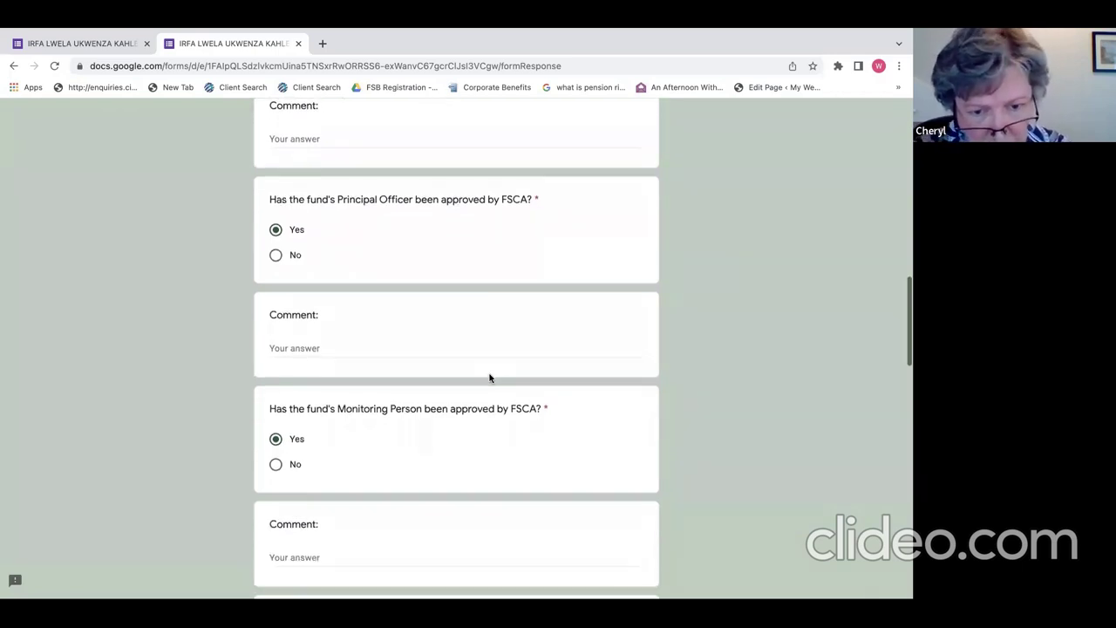
scroll(489, 378, down, 3)
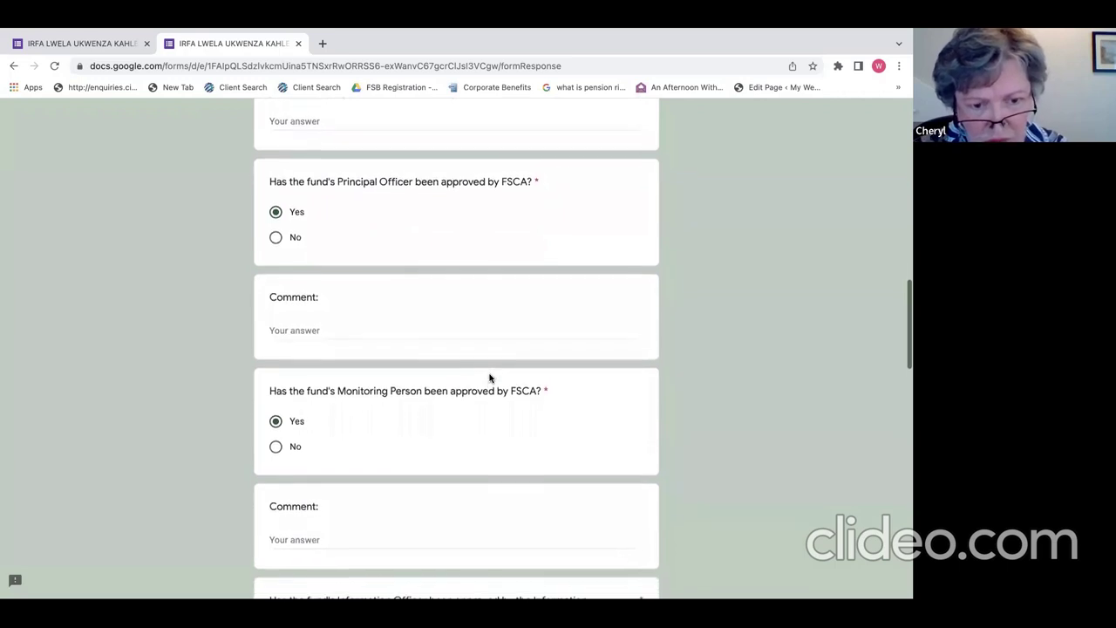
scroll(489, 378, down, 5)
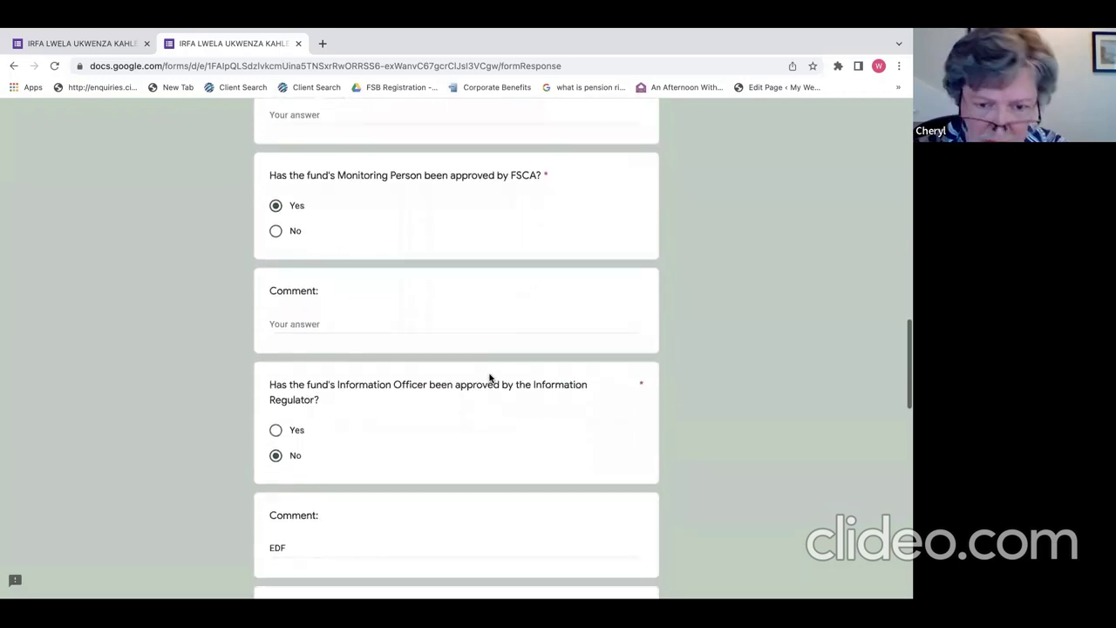
scroll(489, 378, down, 4)
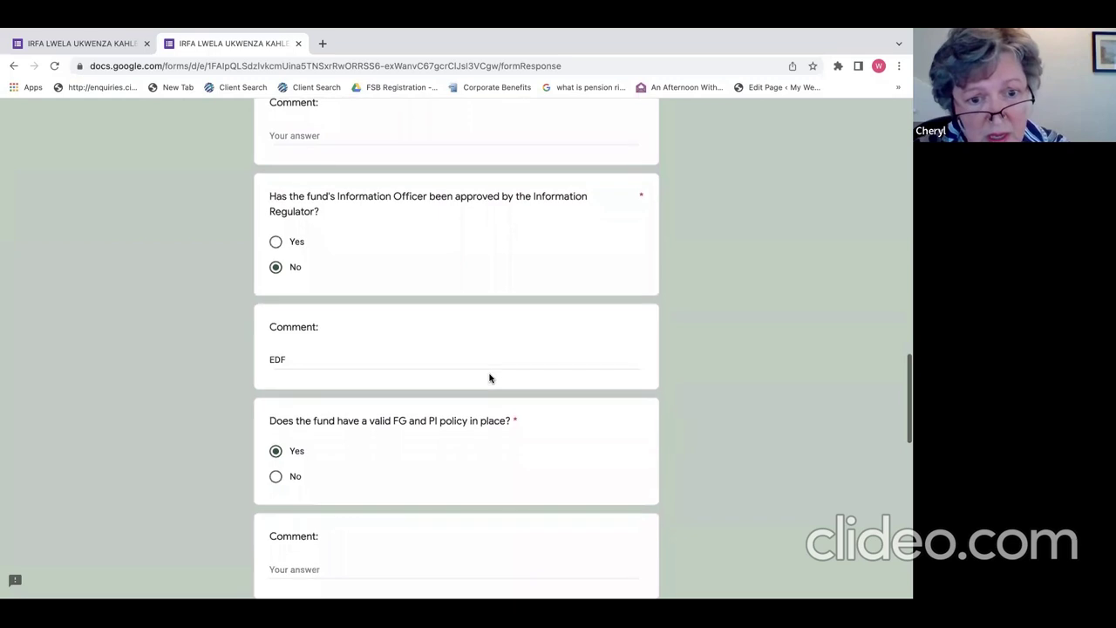
scroll(489, 378, down, 4)
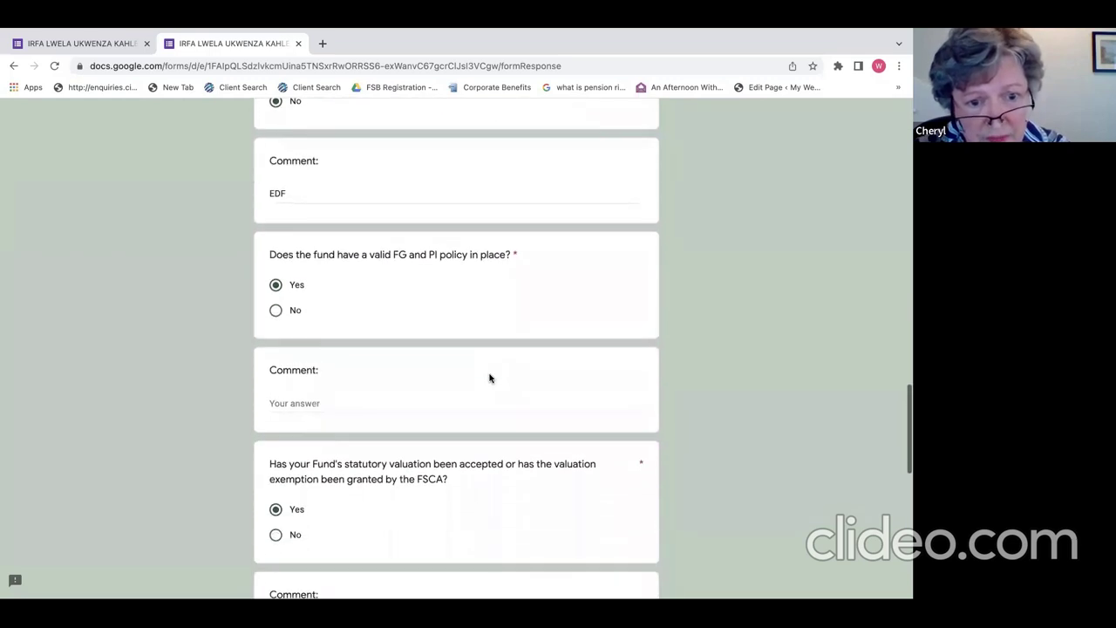
scroll(489, 377, down, 4)
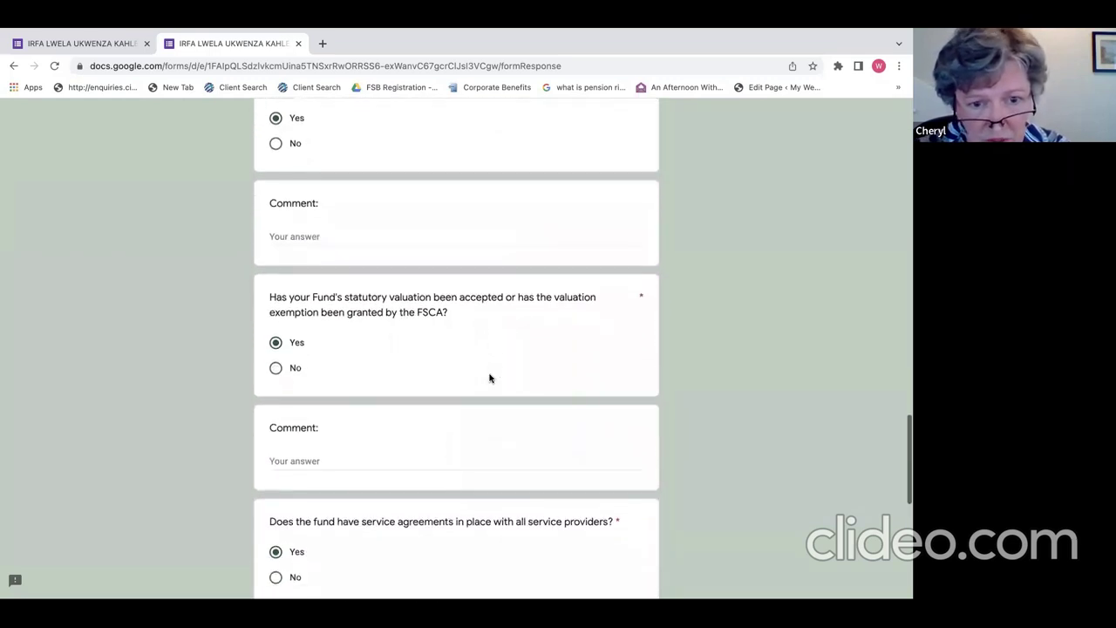
scroll(489, 377, down, 8)
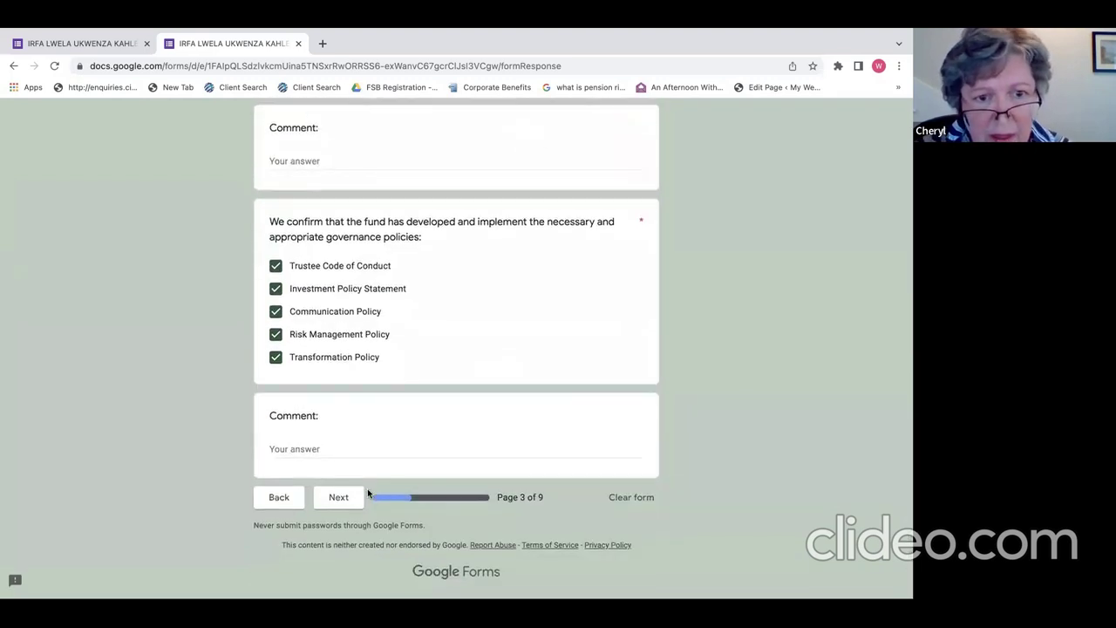
Advance through the Entry Fee Invoicing Details and Entry Form pages to the Section A workplan
click(345, 500)
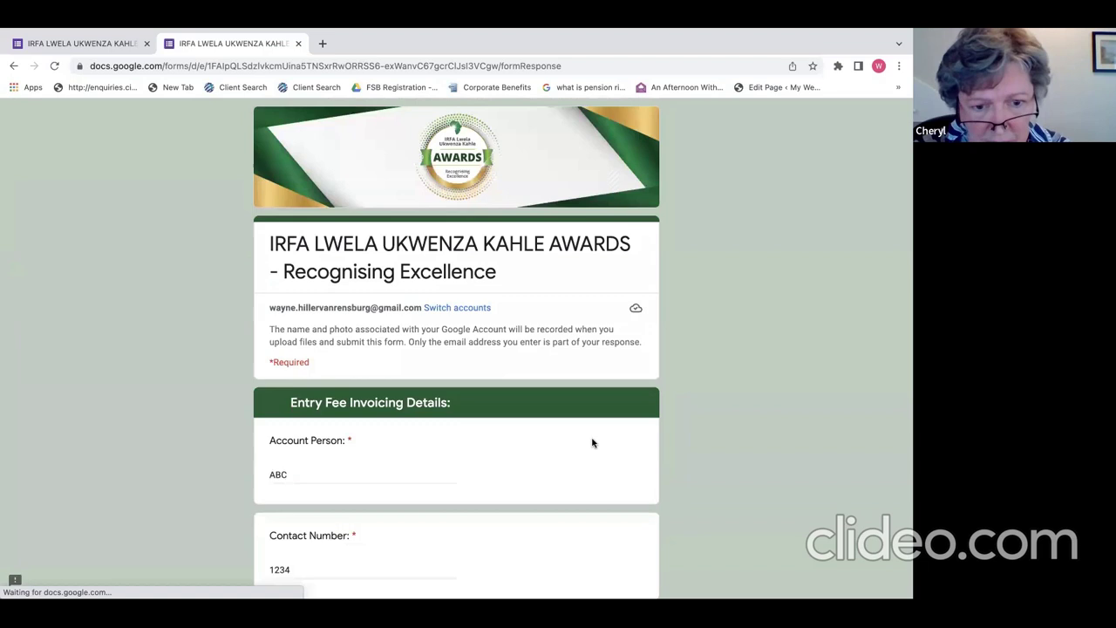
scroll(563, 435, down, 3)
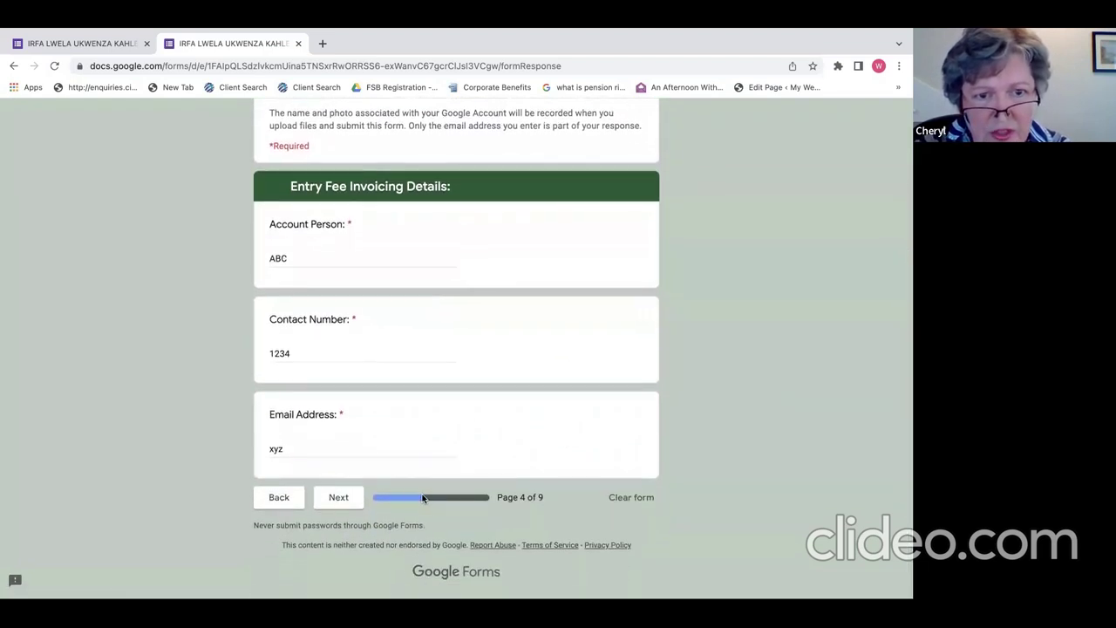
click(336, 499)
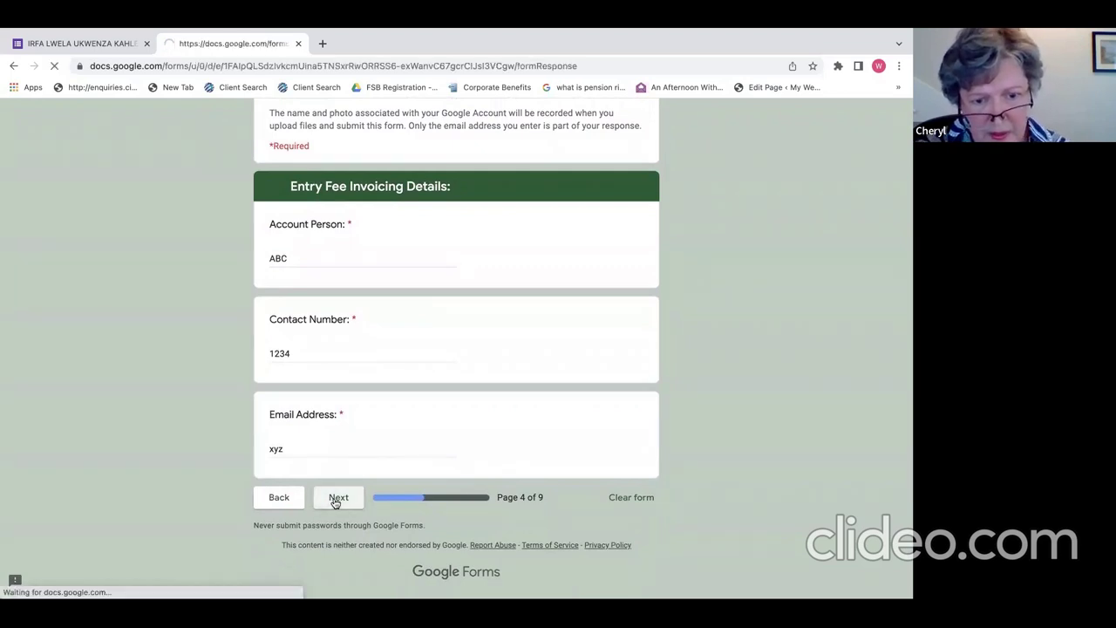
scroll(448, 472, down, 1)
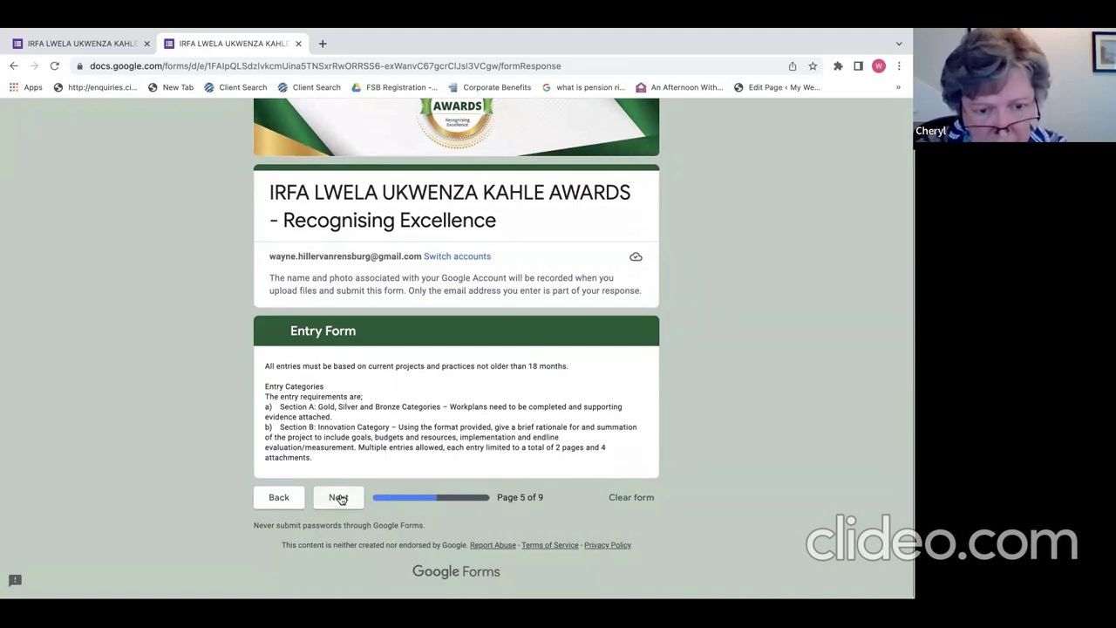
click(339, 497)
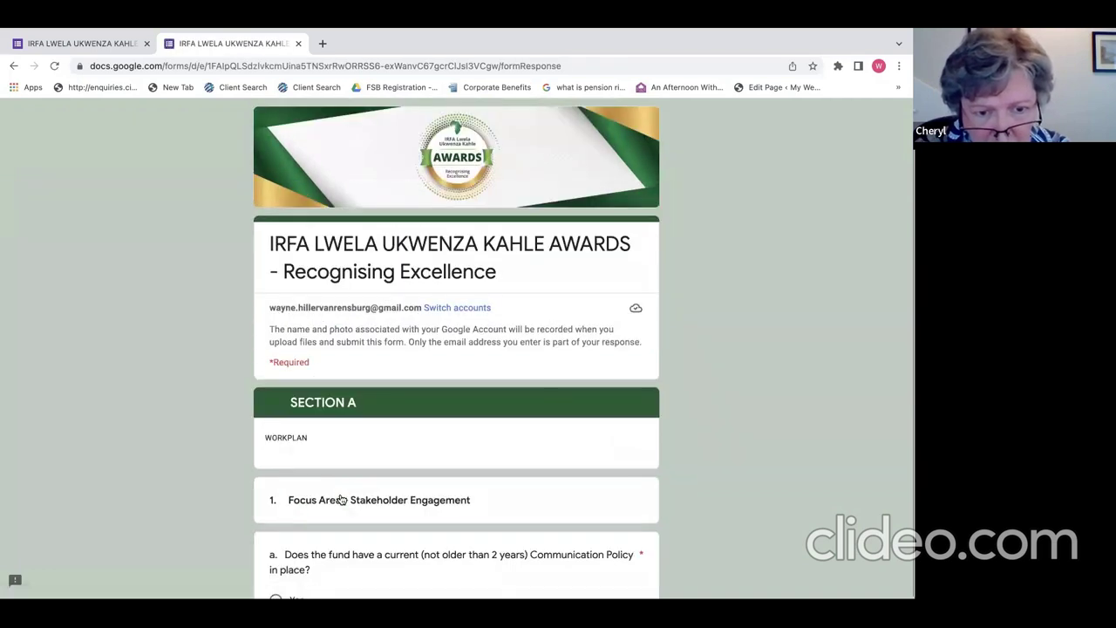
Examine the Section A Stakeholder Engagement questions on the Communication Policy, Circular PF130 compliance and accessible communication methods
scroll(375, 485, down, 3)
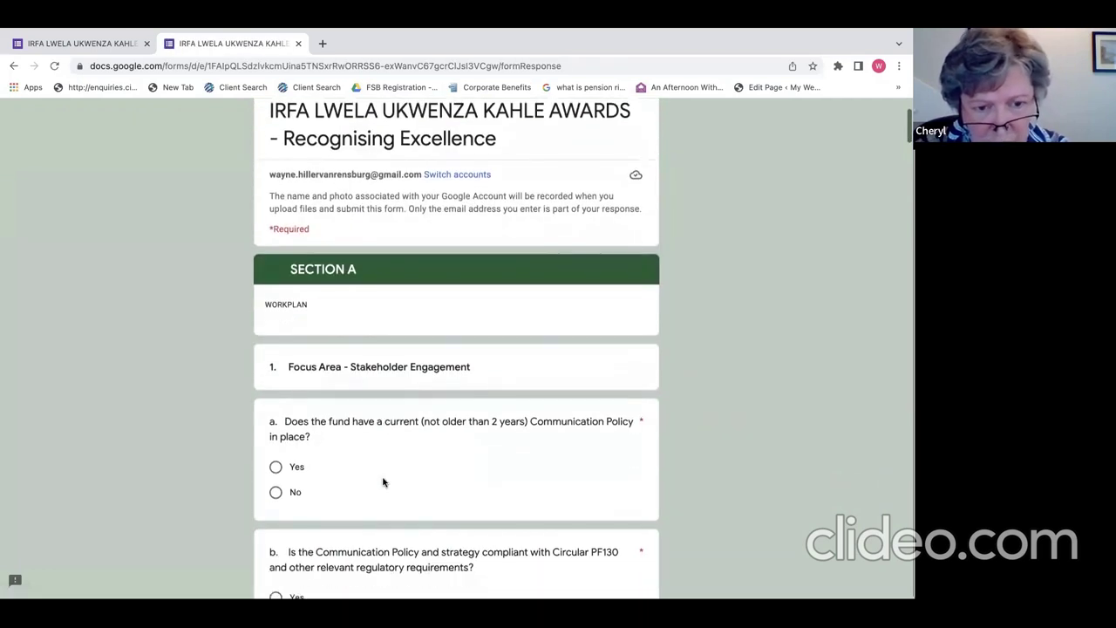
scroll(383, 481, down, 3)
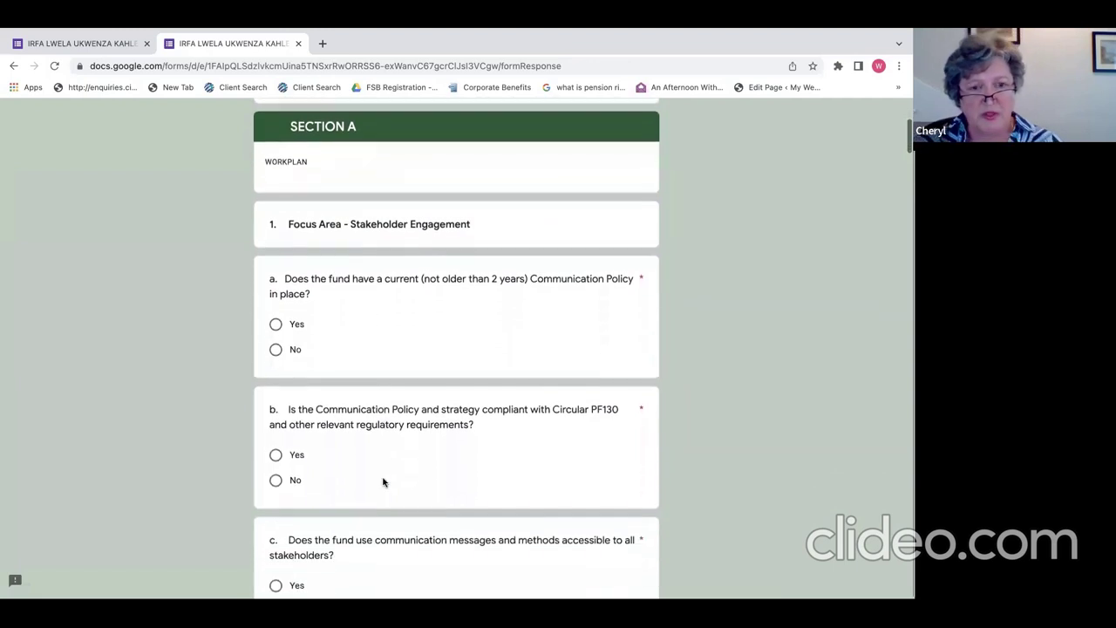
scroll(383, 481, down, 1)
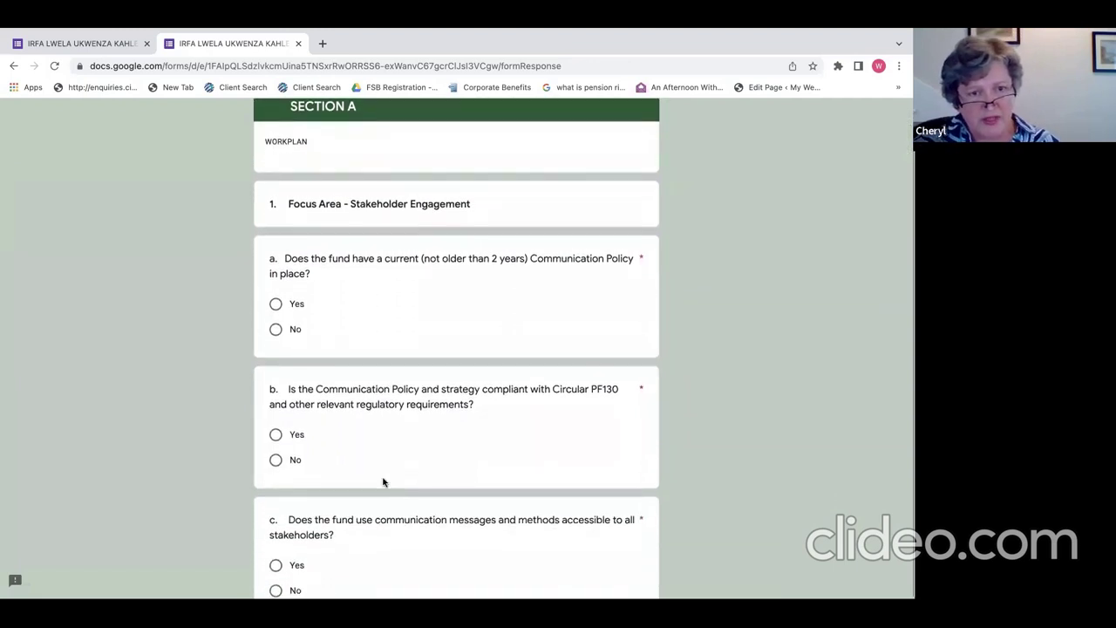
scroll(383, 481, down, 1)
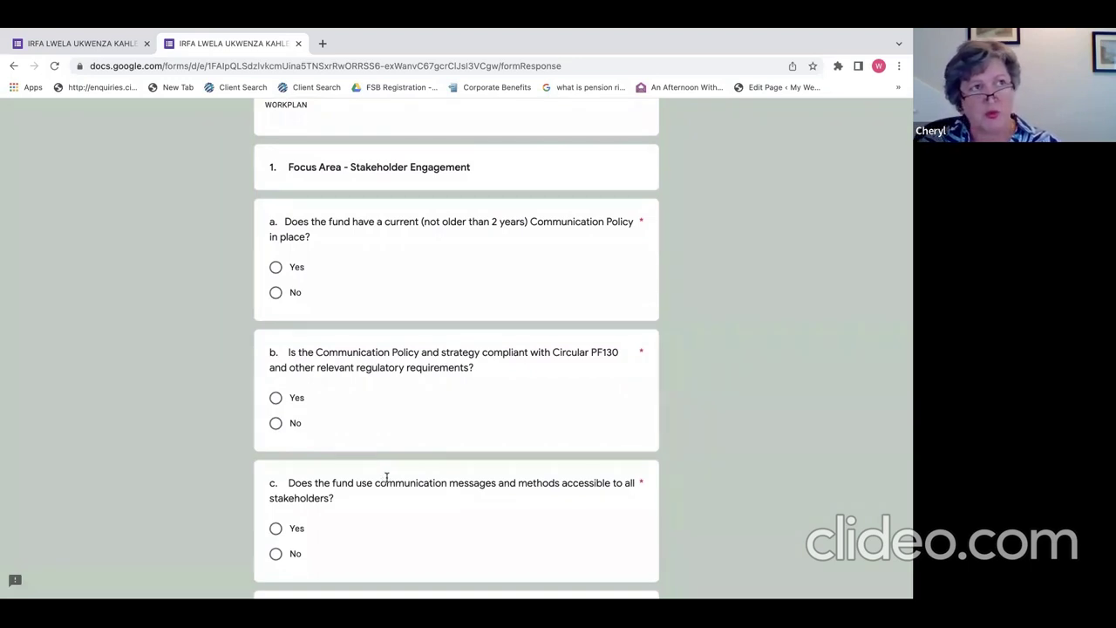
Examine the Stakeholder Engagement questions on accessible messages and on classifying stakeholders demographically with regard to their financial literacy
scroll(386, 477, up, 2)
scroll(387, 477, down, 3)
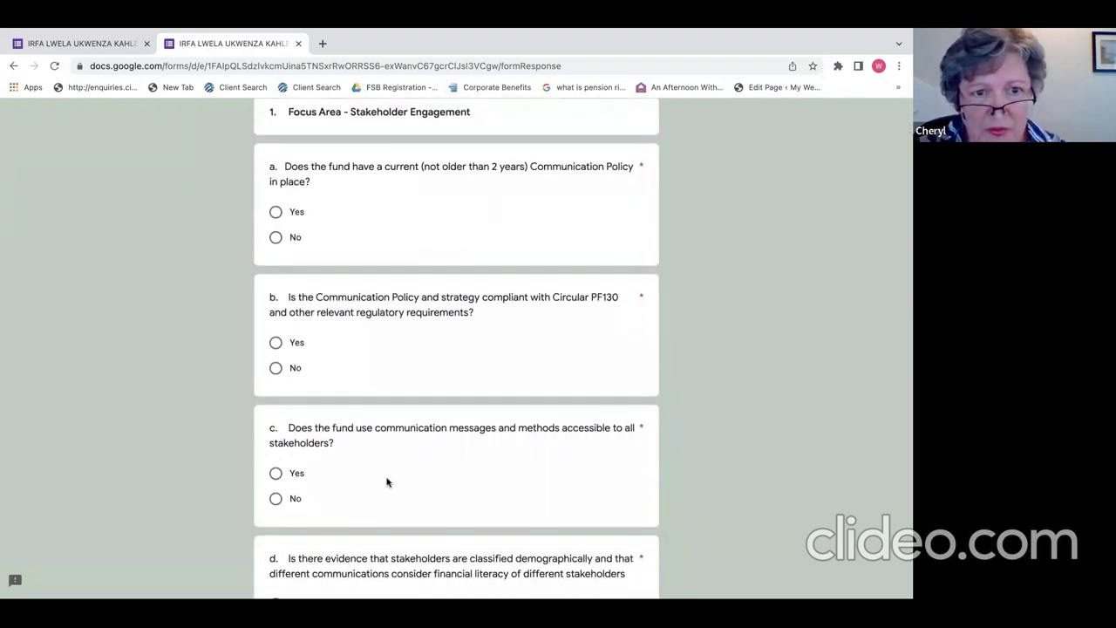
scroll(386, 482, down, 1)
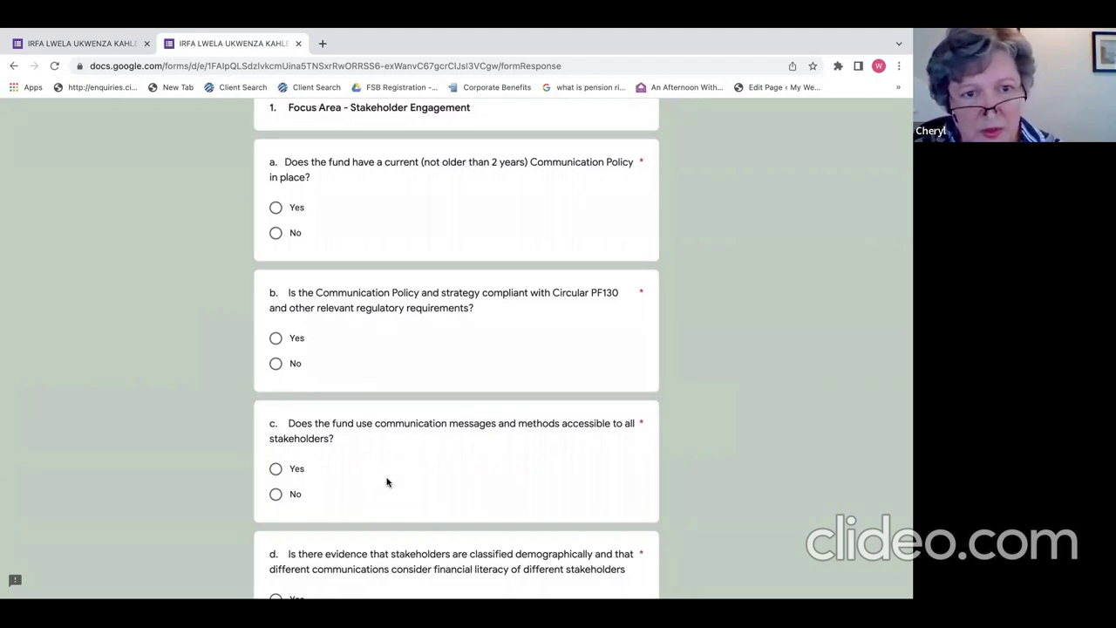
scroll(387, 481, down, 1)
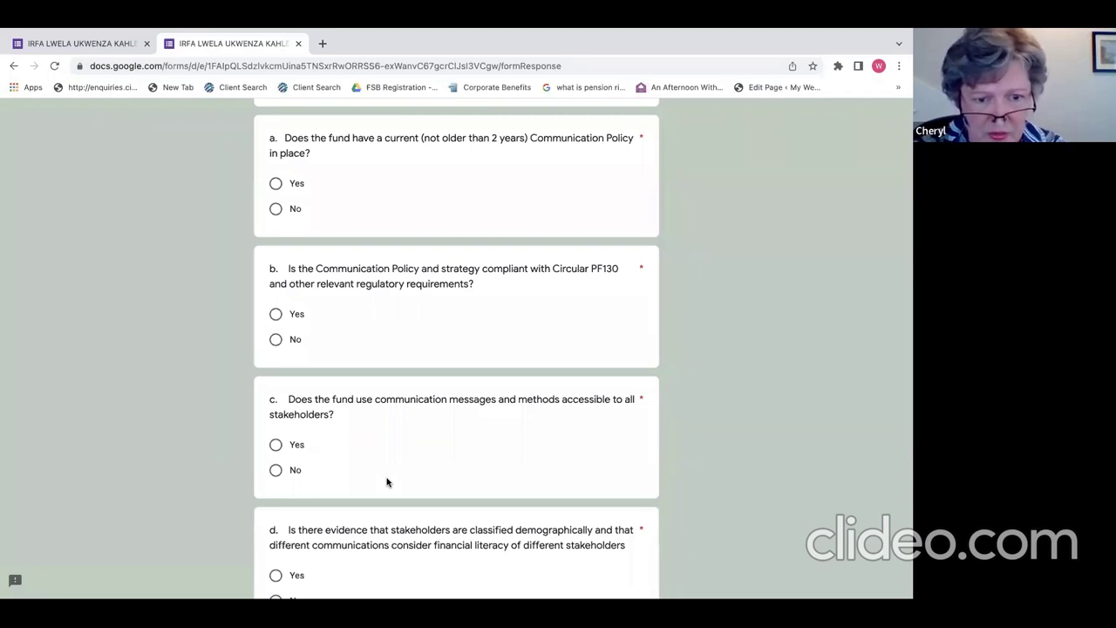
scroll(387, 481, down, 1)
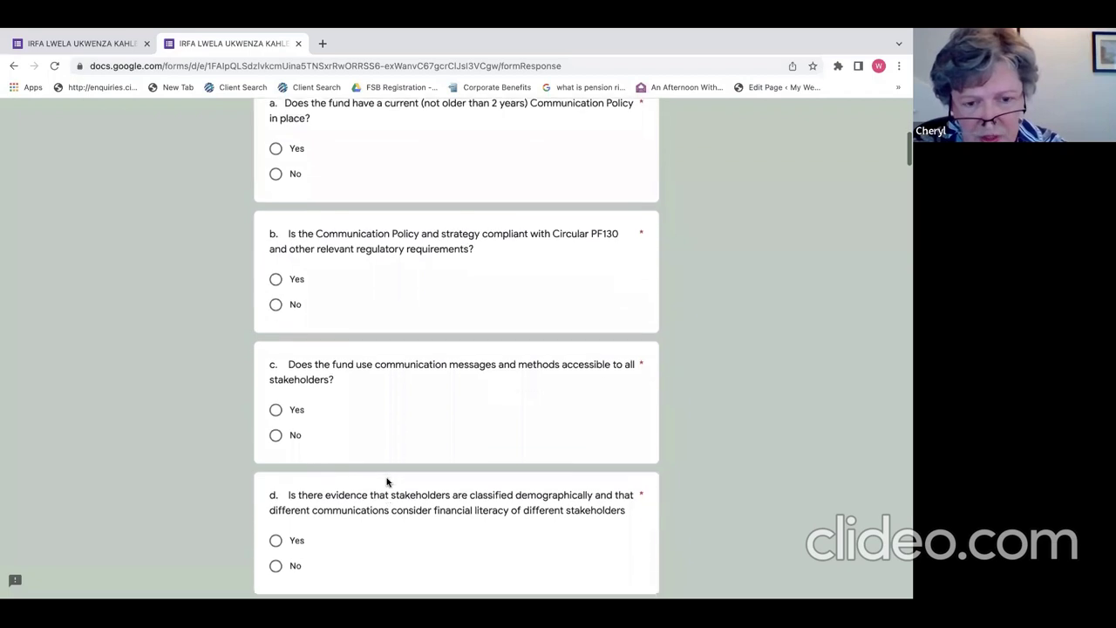
scroll(387, 481, down, 2)
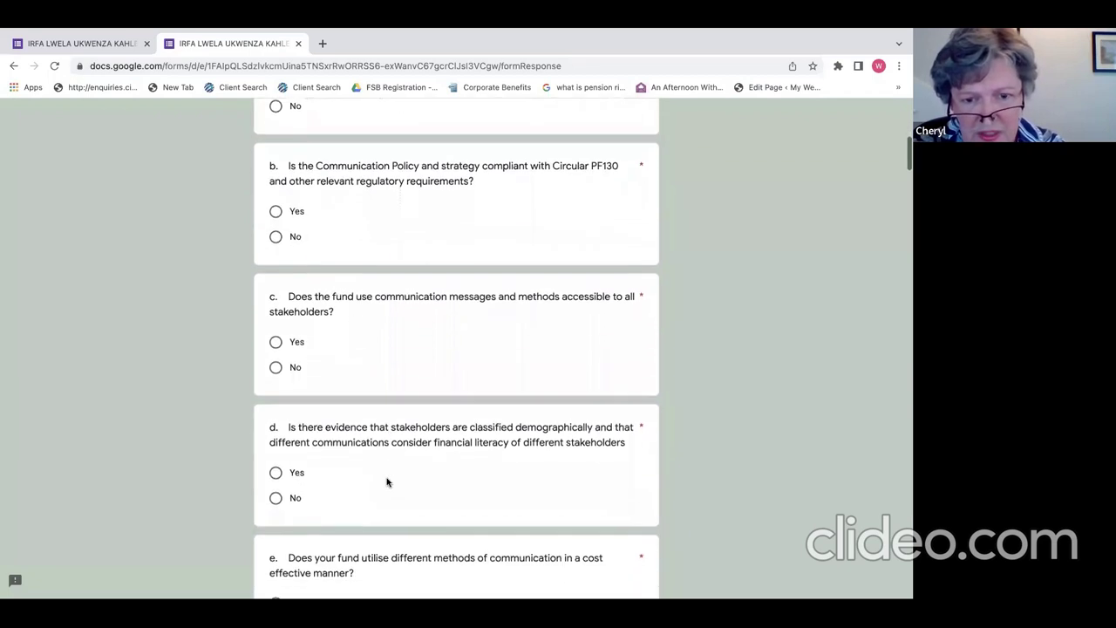
scroll(387, 481, down, 1)
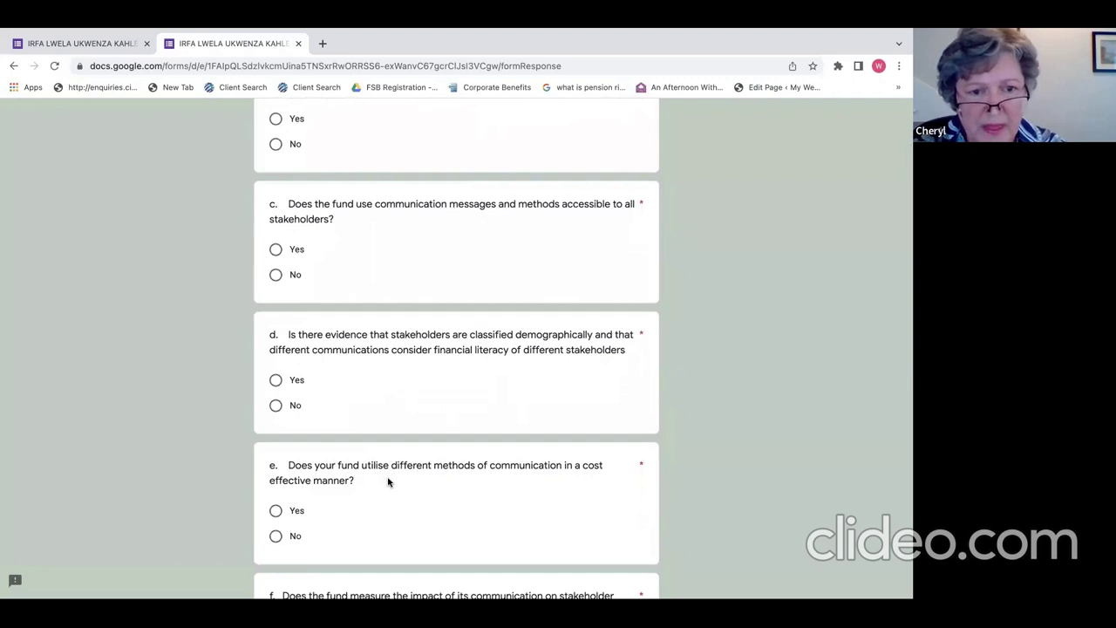
Review the questions on cost-effective communication methods and communication impact, plus the upload fields for two supporting evidence samples
scroll(387, 481, down, 1)
scroll(387, 482, down, 3)
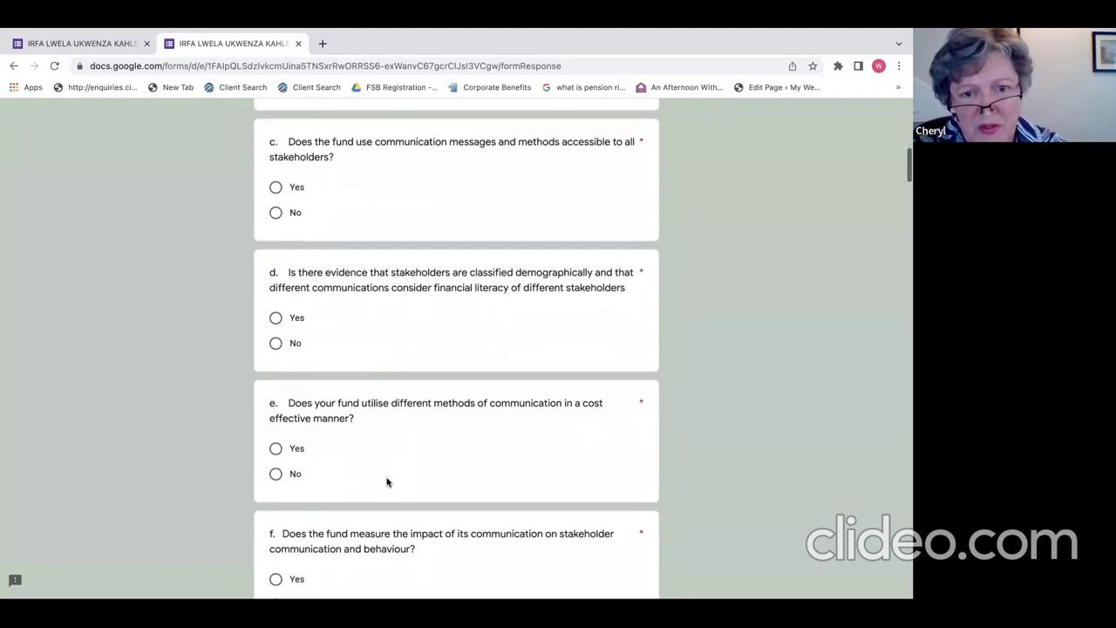
scroll(387, 481, down, 1)
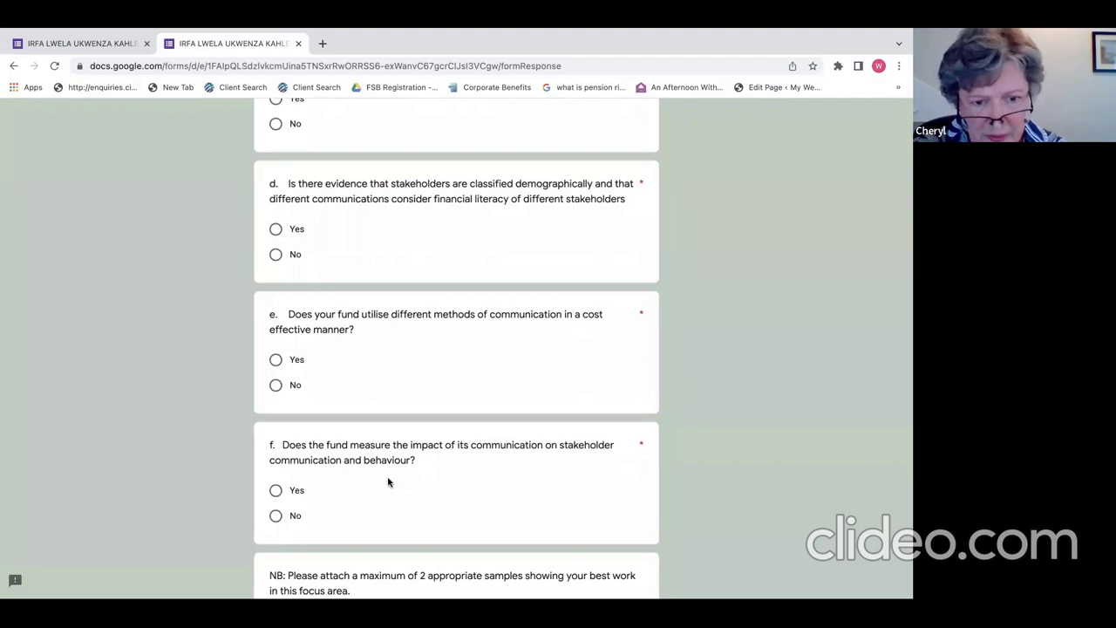
scroll(388, 481, down, 2)
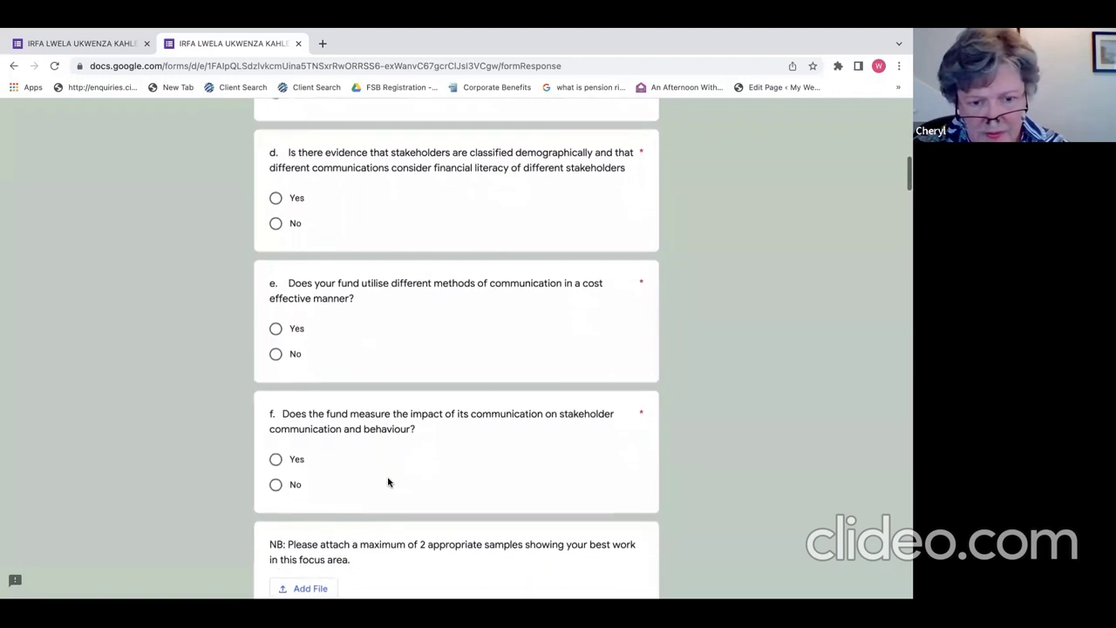
scroll(388, 481, down, 3)
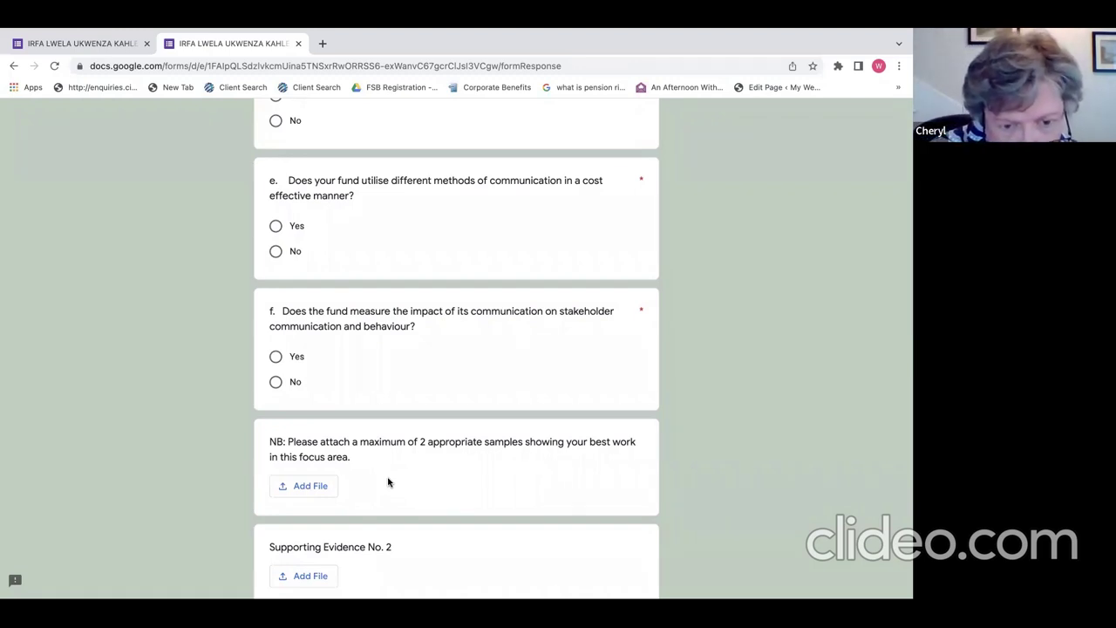
scroll(388, 482, down, 2)
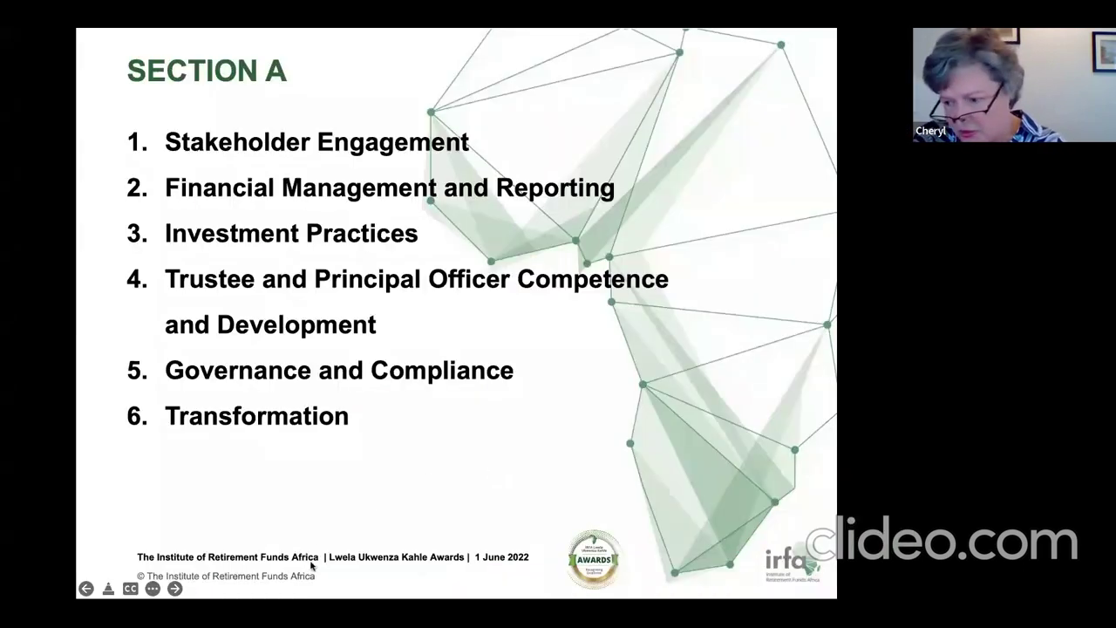
Advance the presentation from the Section A overview to the Stakeholder Engagement workplan slide
click(174, 589)
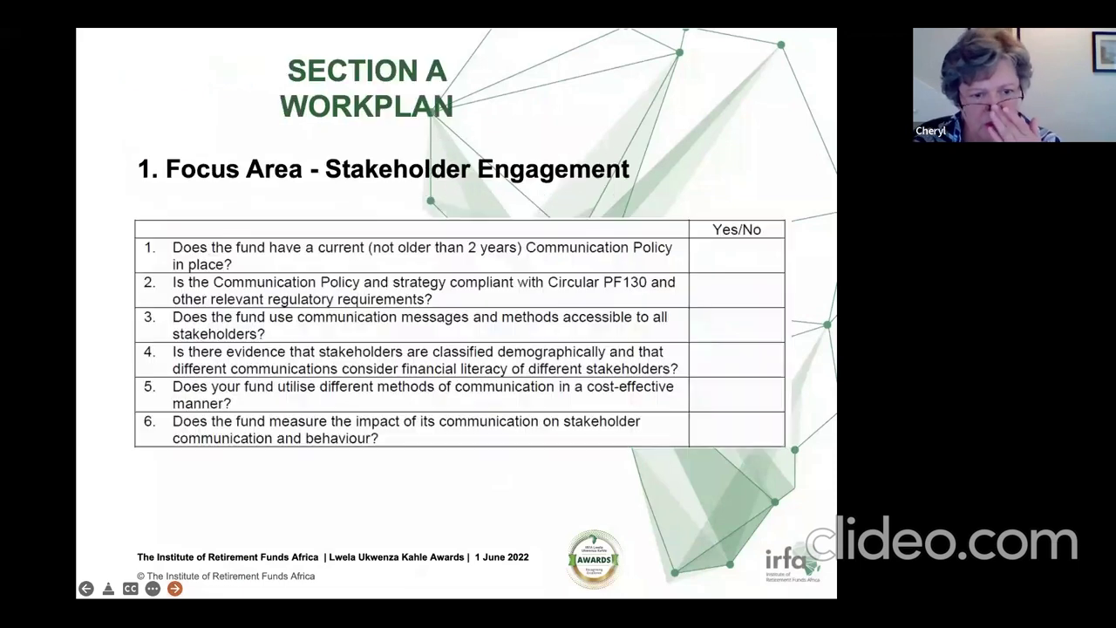